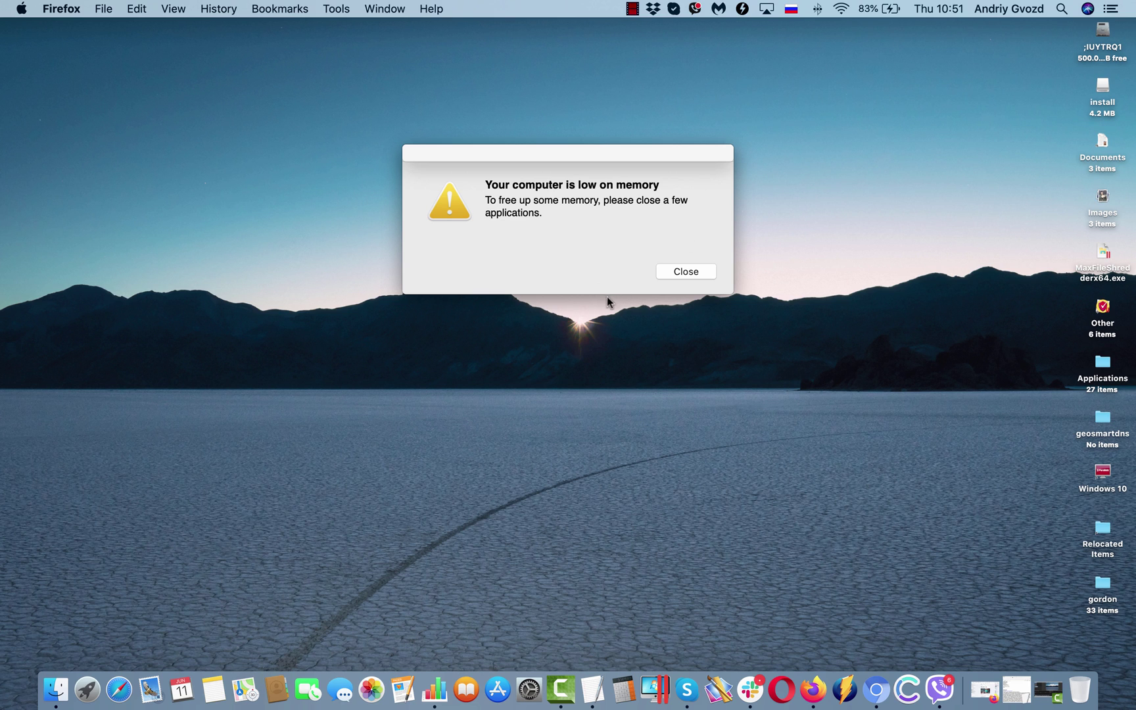
# Dismiss the low-memory alert and browse the installed apps in Finder's Applications folder.
pyautogui.click(684, 271)
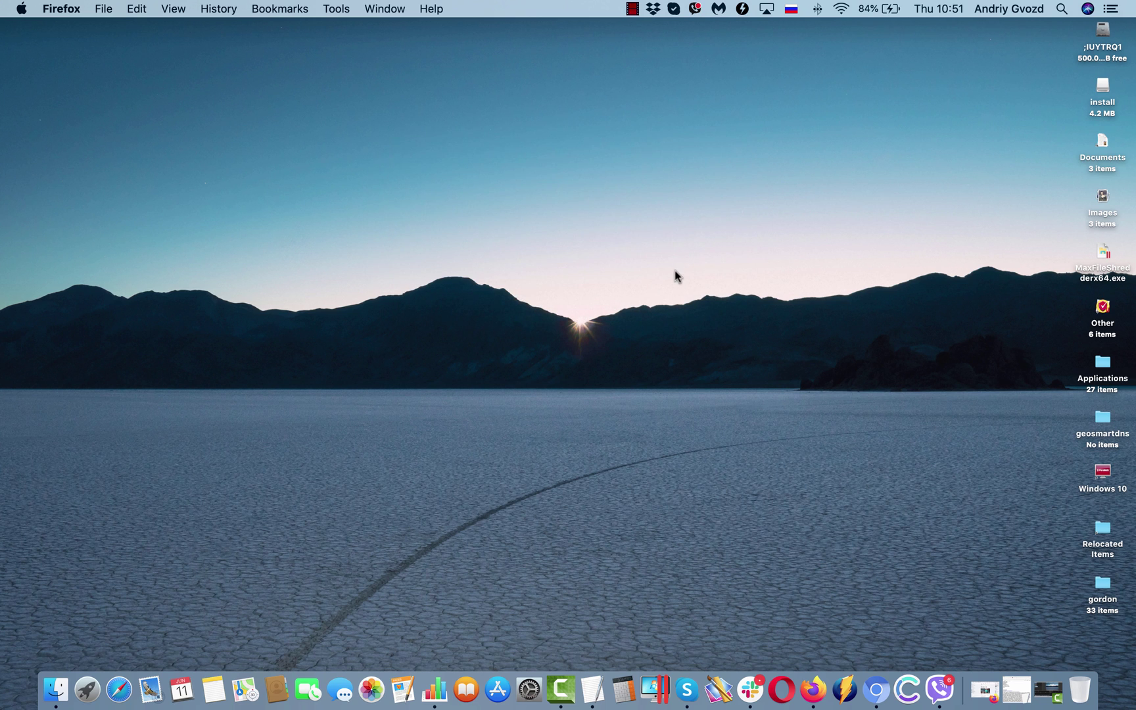
pyautogui.click(55, 689)
pyautogui.click(175, 192)
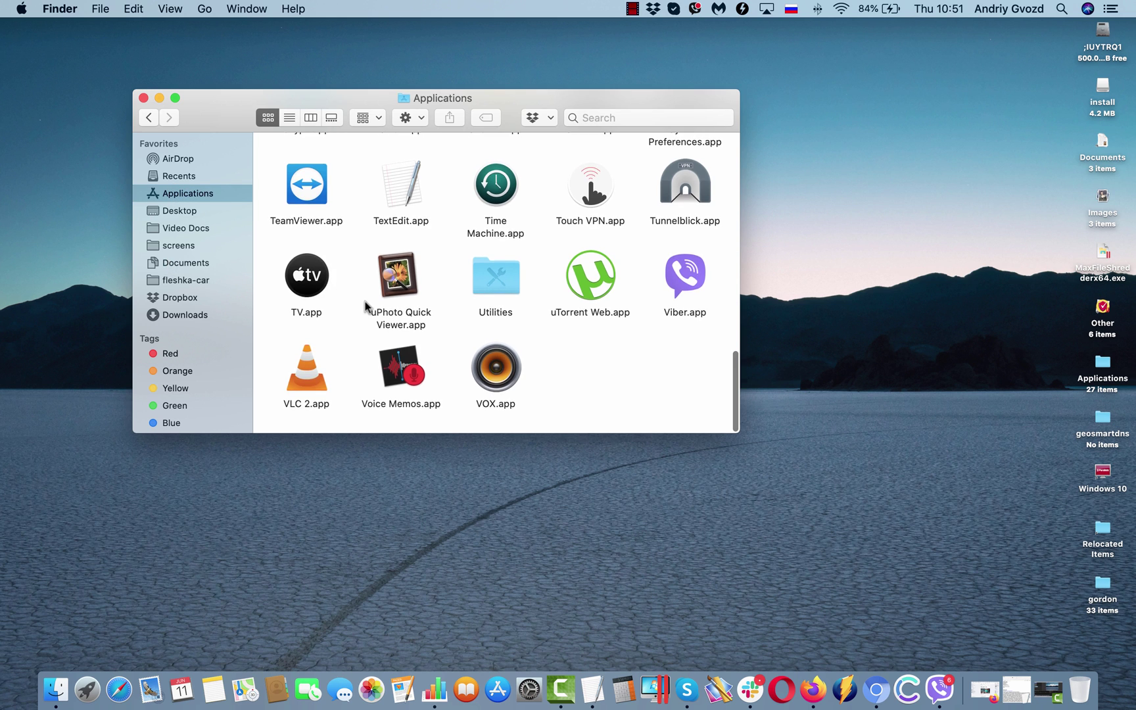
pyautogui.scroll(10, 366, 306)
pyautogui.scroll(5, 367, 306)
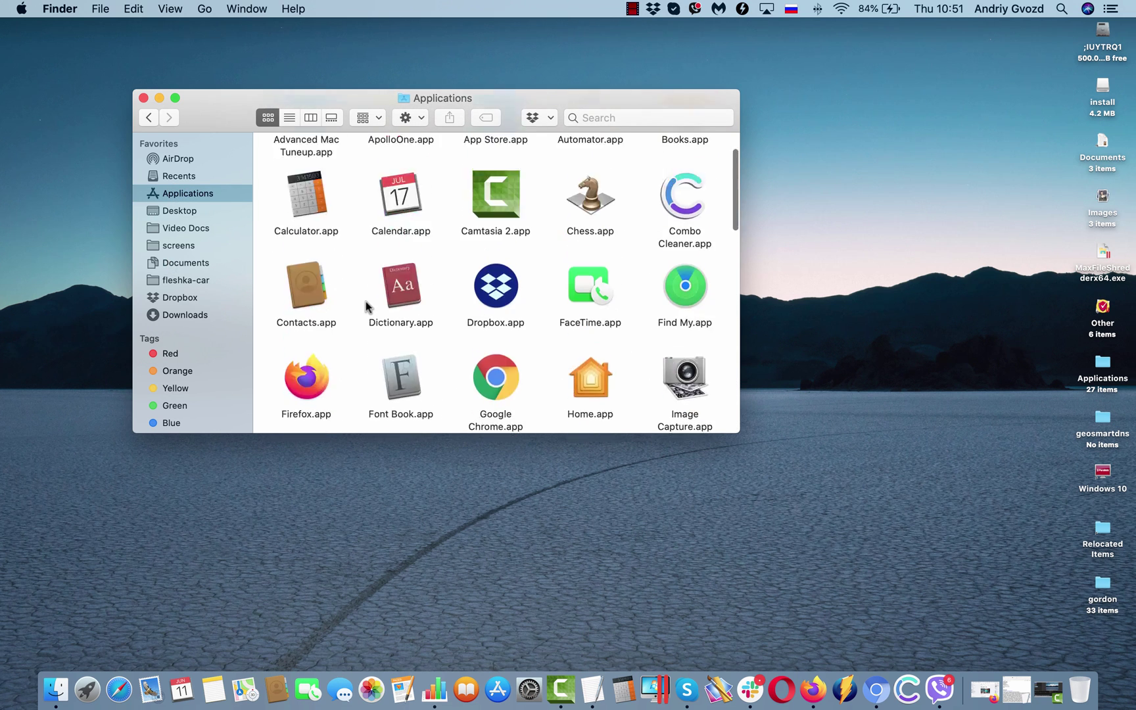
pyautogui.scroll(-10, 366, 305)
pyautogui.scroll(-5, 366, 305)
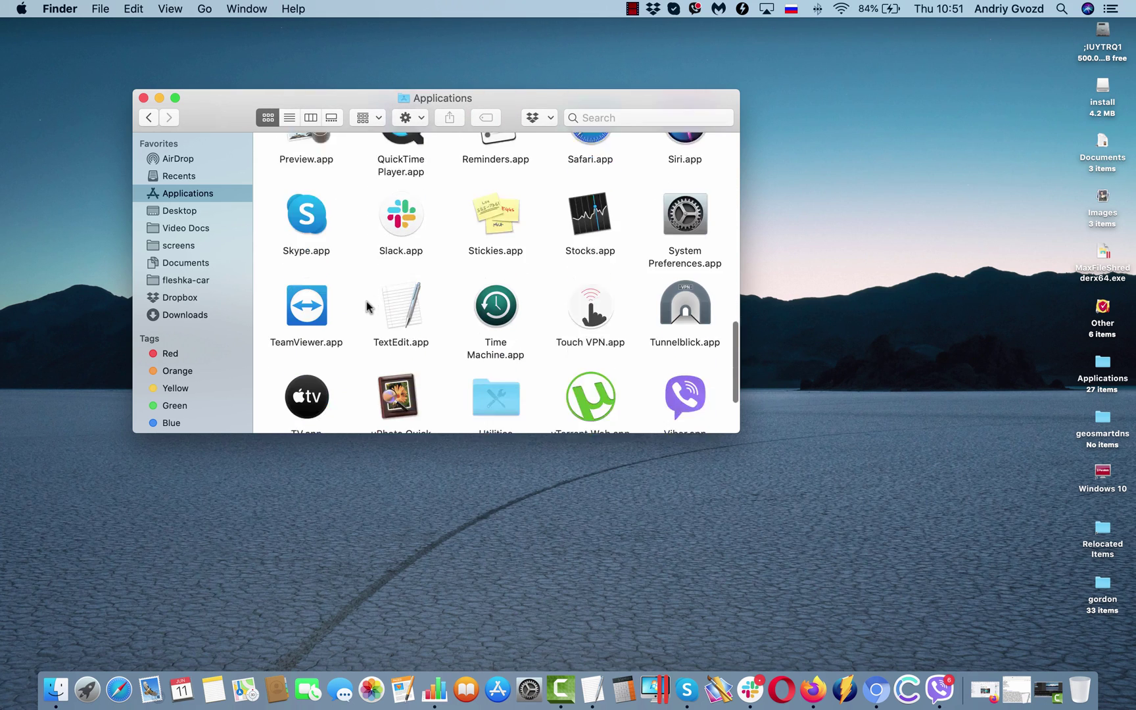
# Remove the Flash Player preference pane from System Preferences, authorizing with the account password.
pyautogui.click(143, 98)
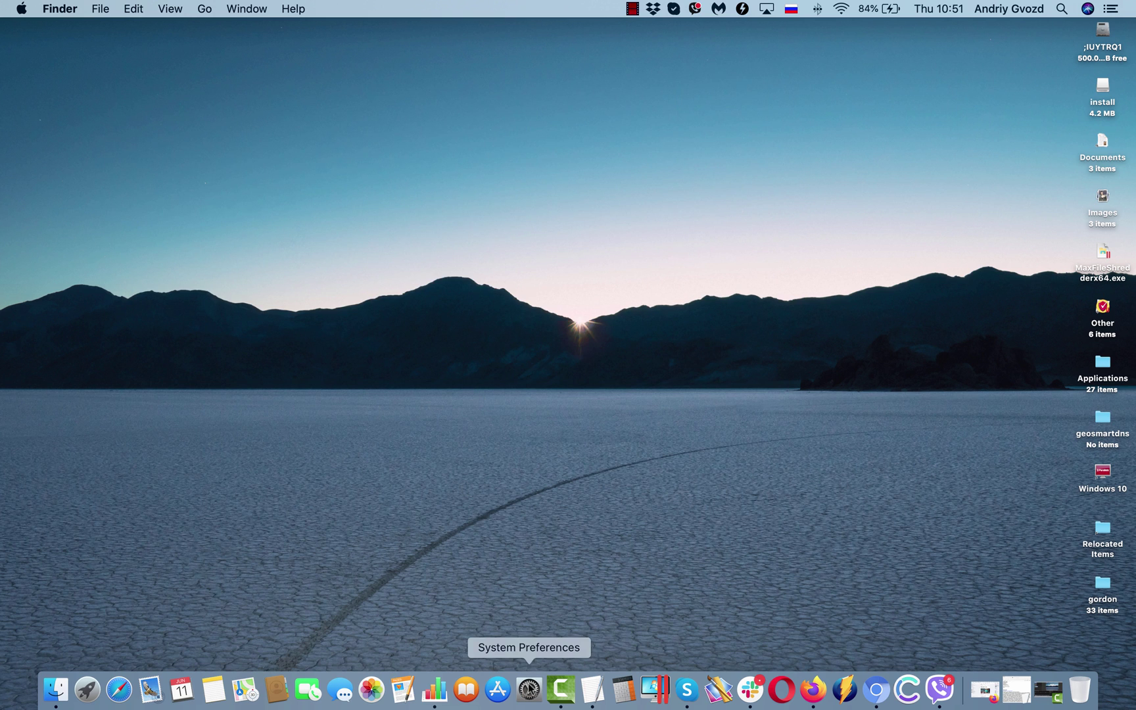
pyautogui.click(530, 690)
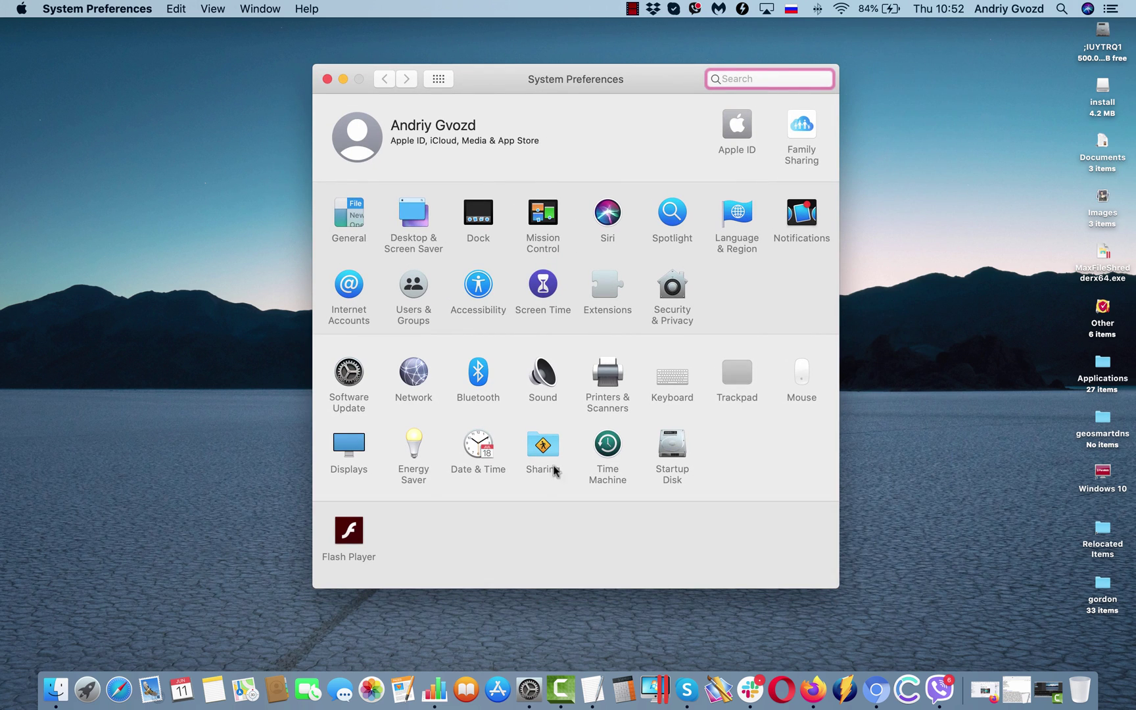
pyautogui.click(349, 533)
pyautogui.rightClick(358, 536)
pyautogui.click(375, 542)
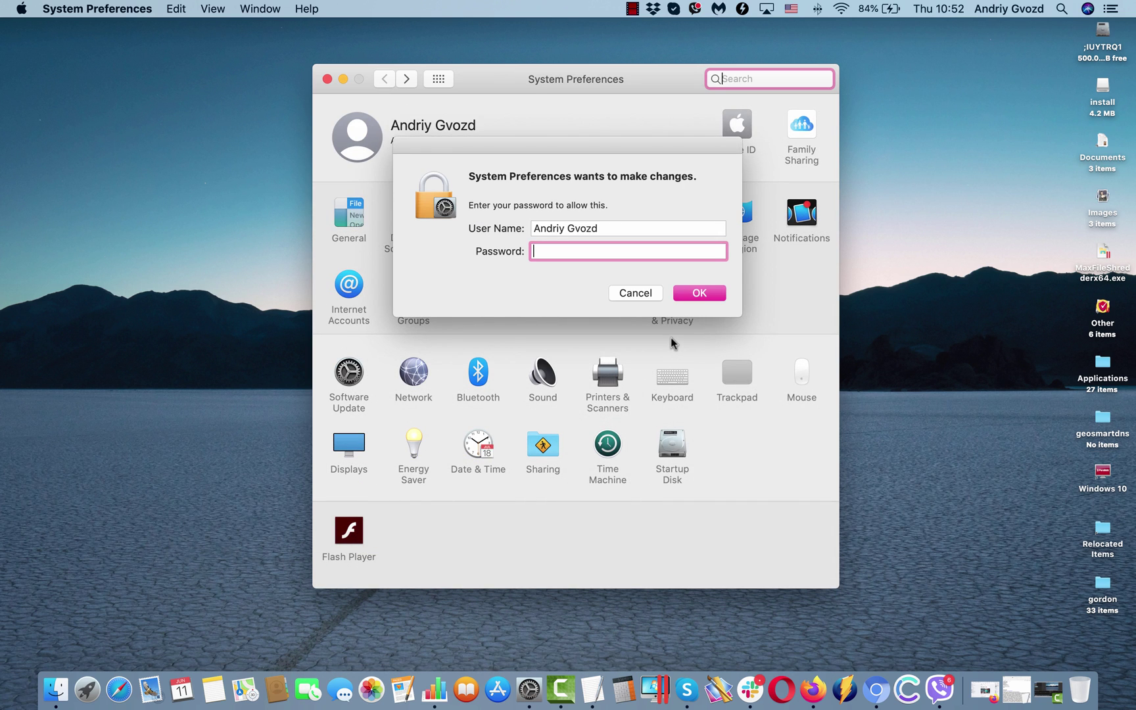
pyautogui.write('••')
pyautogui.press('Return')
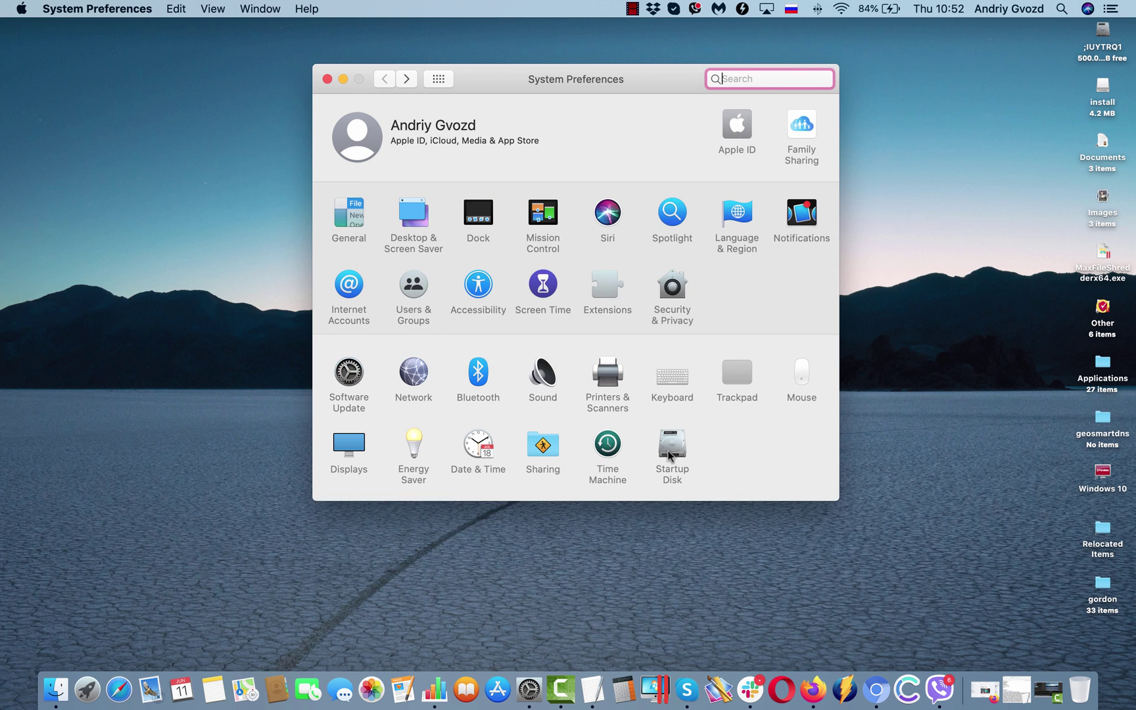
pyautogui.click(791, 9)
pyautogui.click(700, 219)
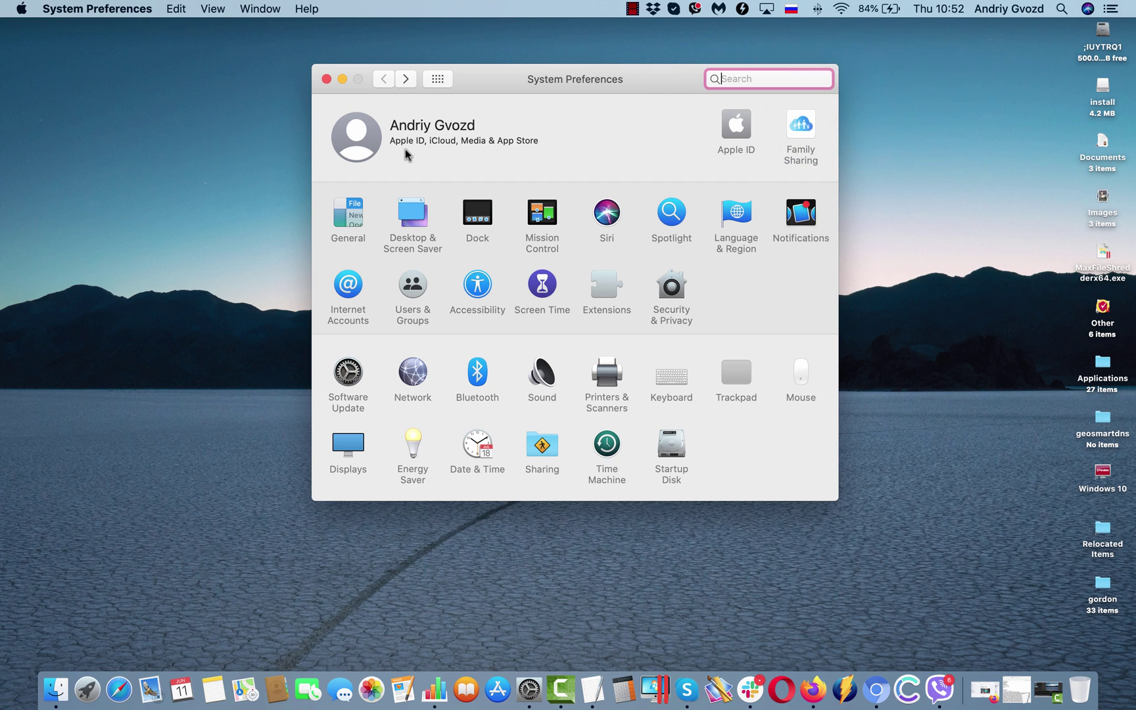
# Launch Chromium, follow the Combo Cleaner shortcut and check the combocleaner.com address.
pyautogui.click(326, 78)
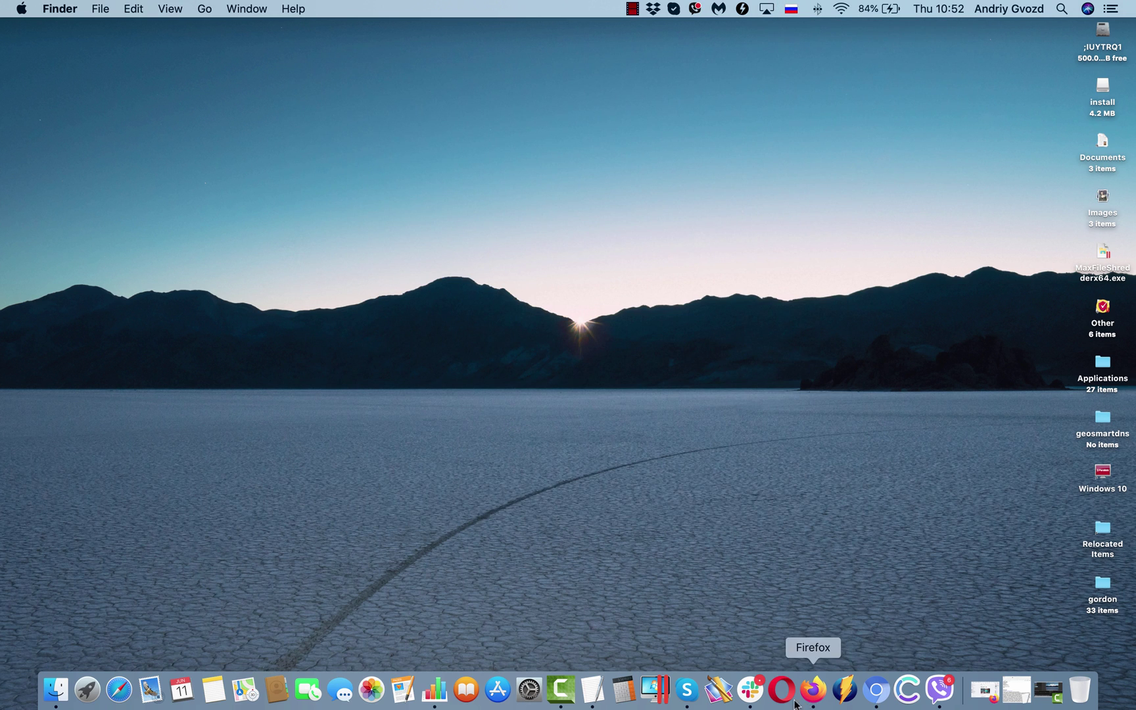
pyautogui.click(877, 691)
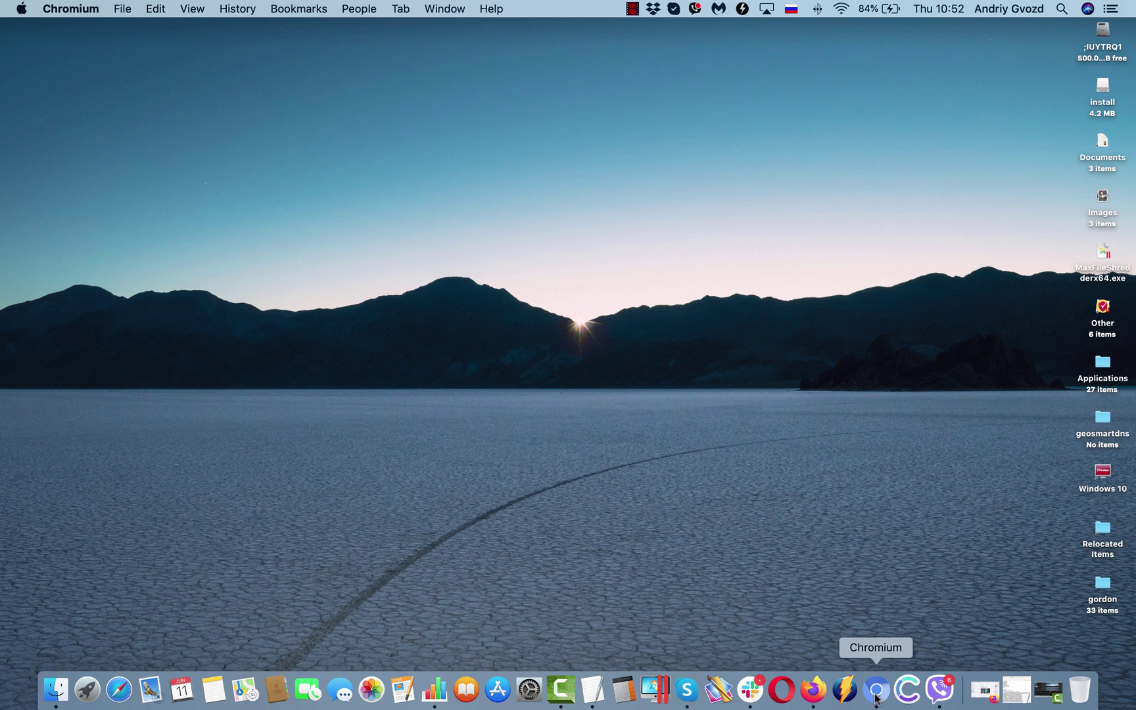
pyautogui.click(471, 421)
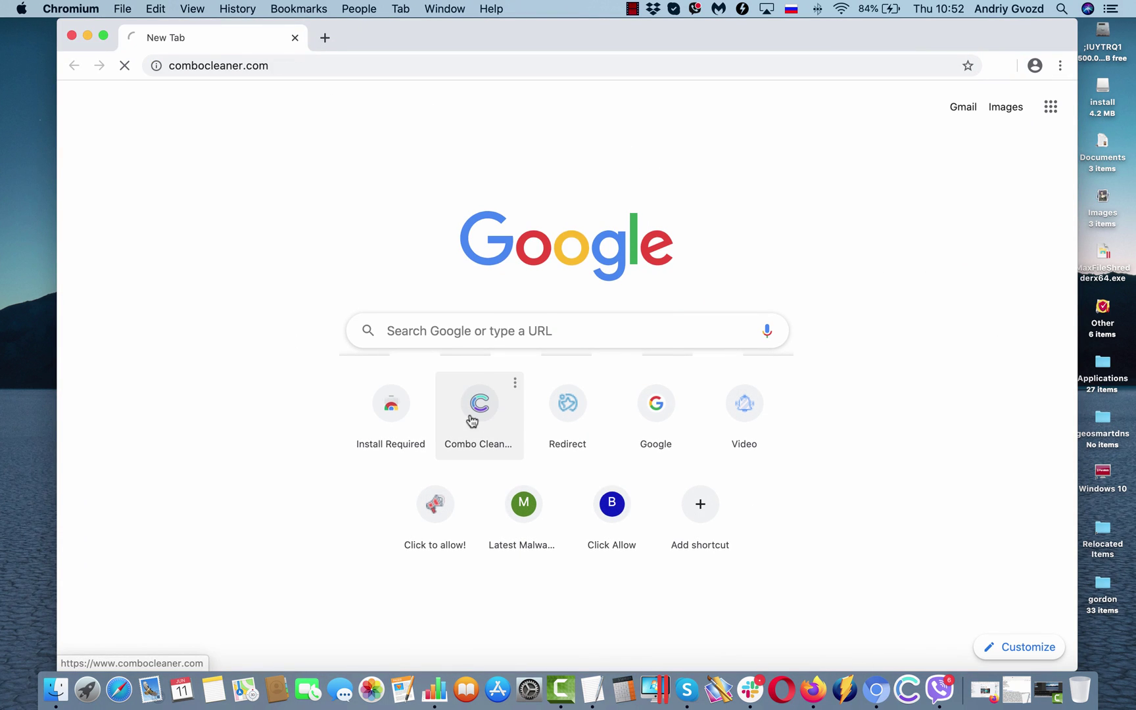
pyautogui.click(305, 64)
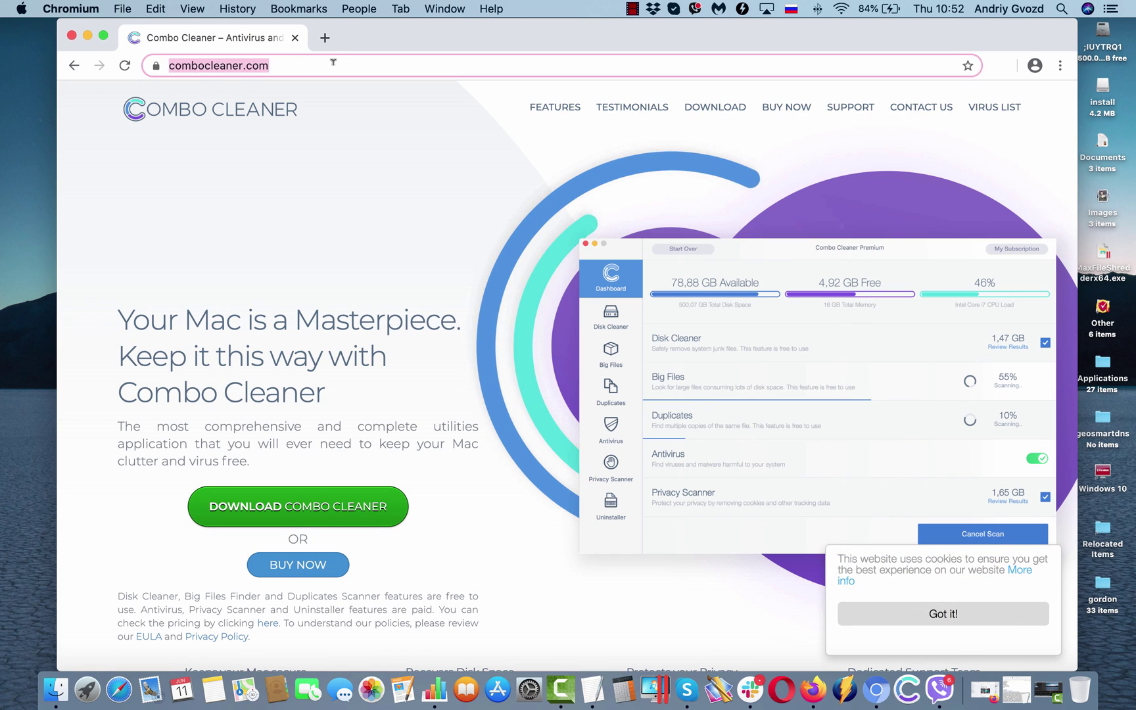
pyautogui.moveTo(237, 64); pyautogui.dragTo(334, 64)
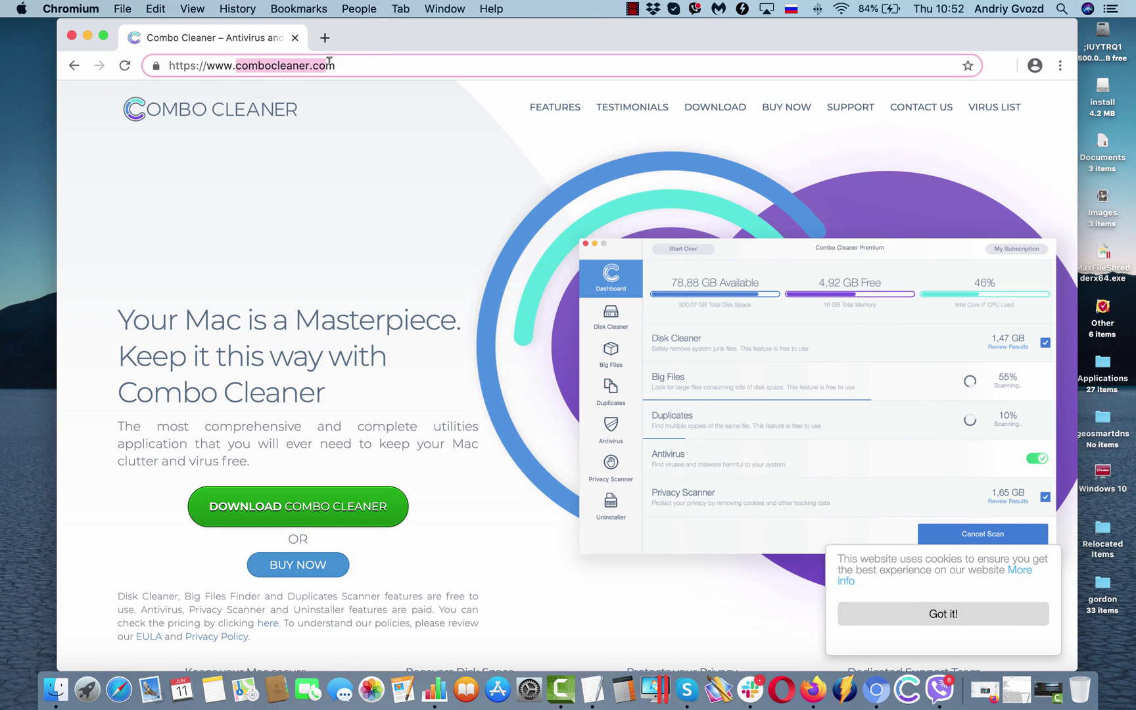
pyautogui.click(363, 66)
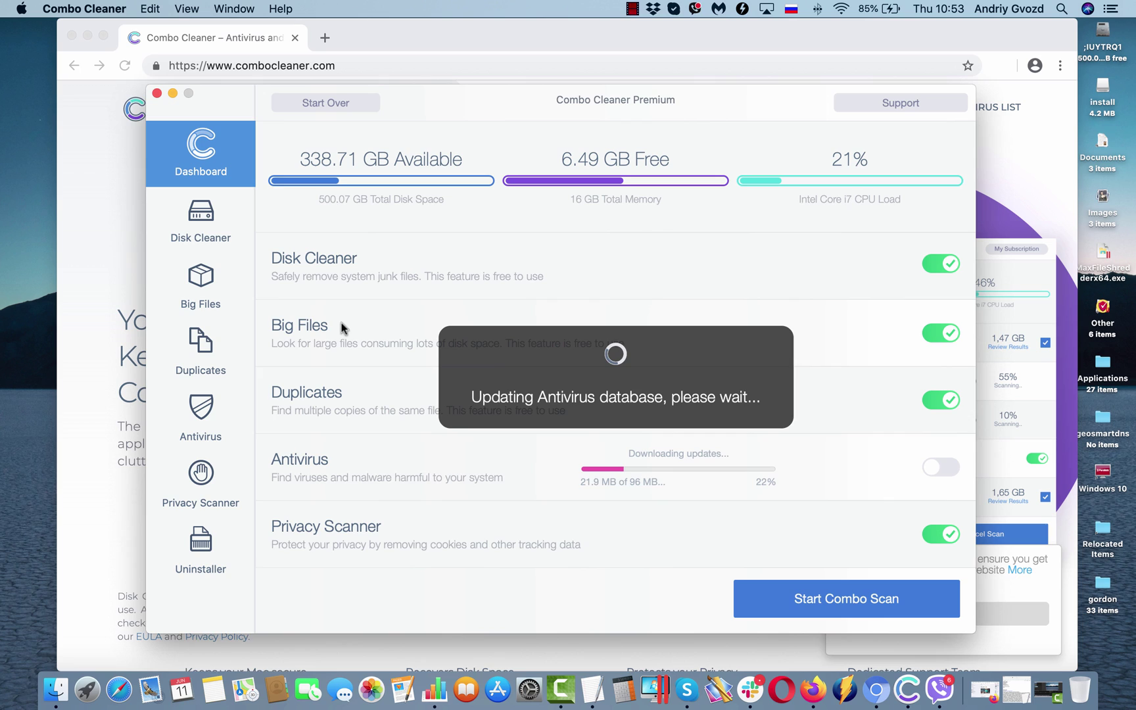
# Show Combo Cleaner's Antivirus section with Quick, Full and Custom Scan options during the database update.
pyautogui.click(188, 421)
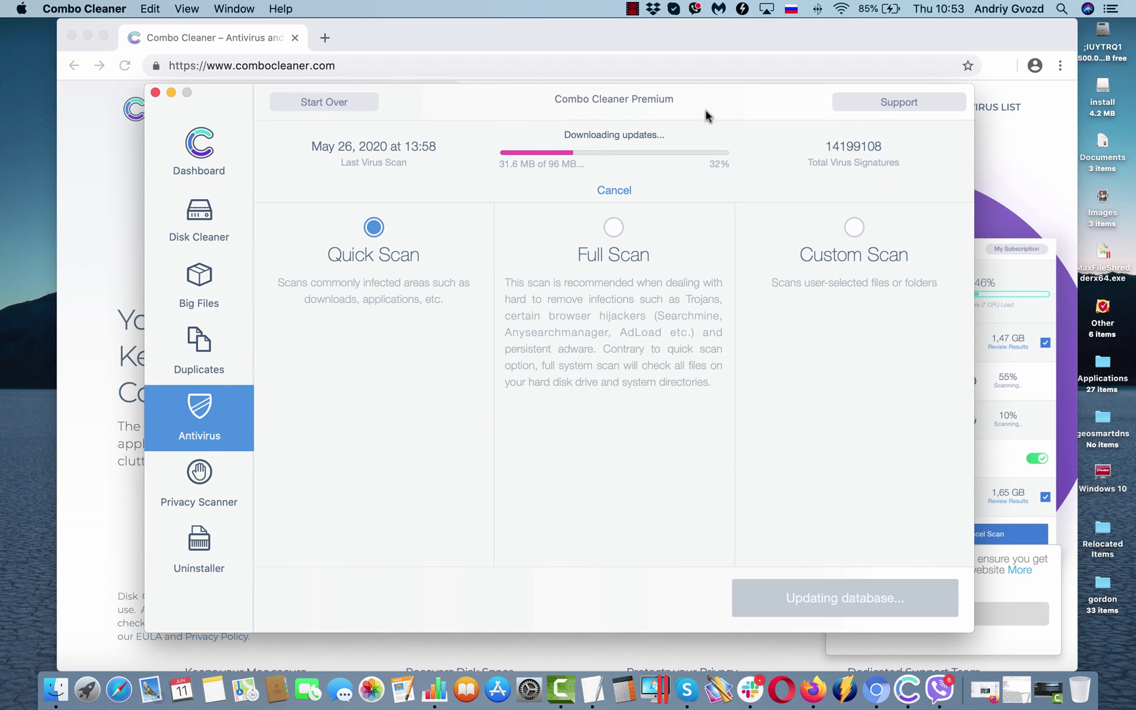
# Settle on Full Scan after comparing Quick and Custom Scan, then return to the Dashboard.
pyautogui.click(613, 230)
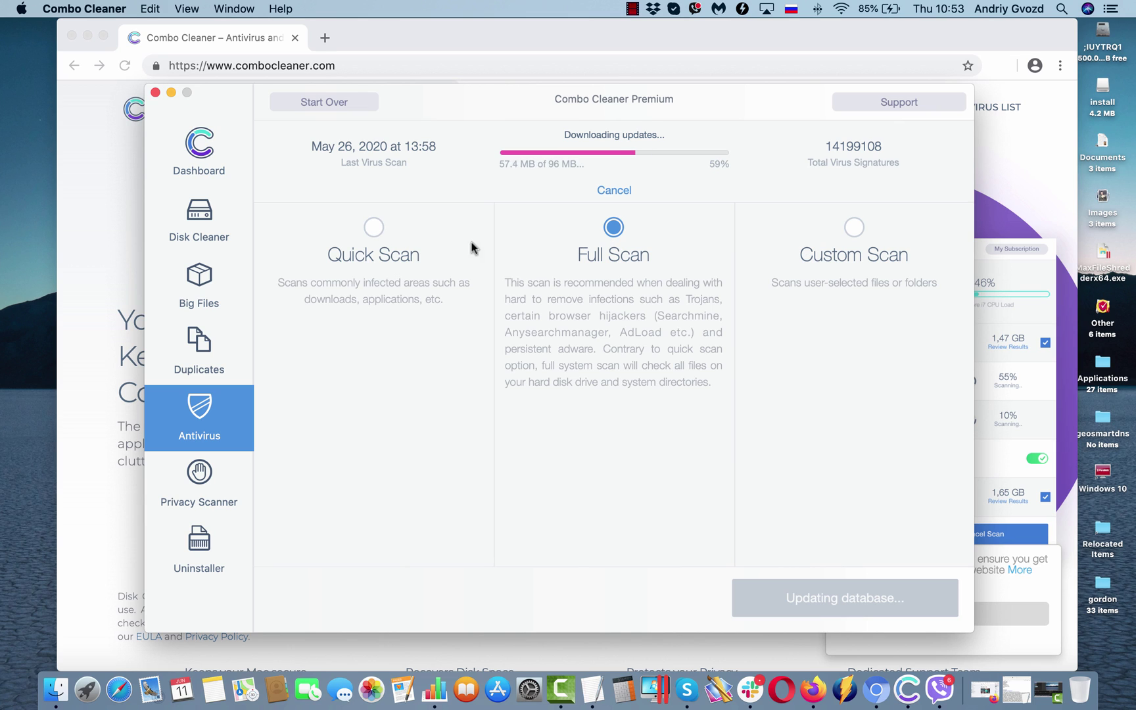
pyautogui.click(374, 233)
pyautogui.click(615, 235)
pyautogui.click(866, 234)
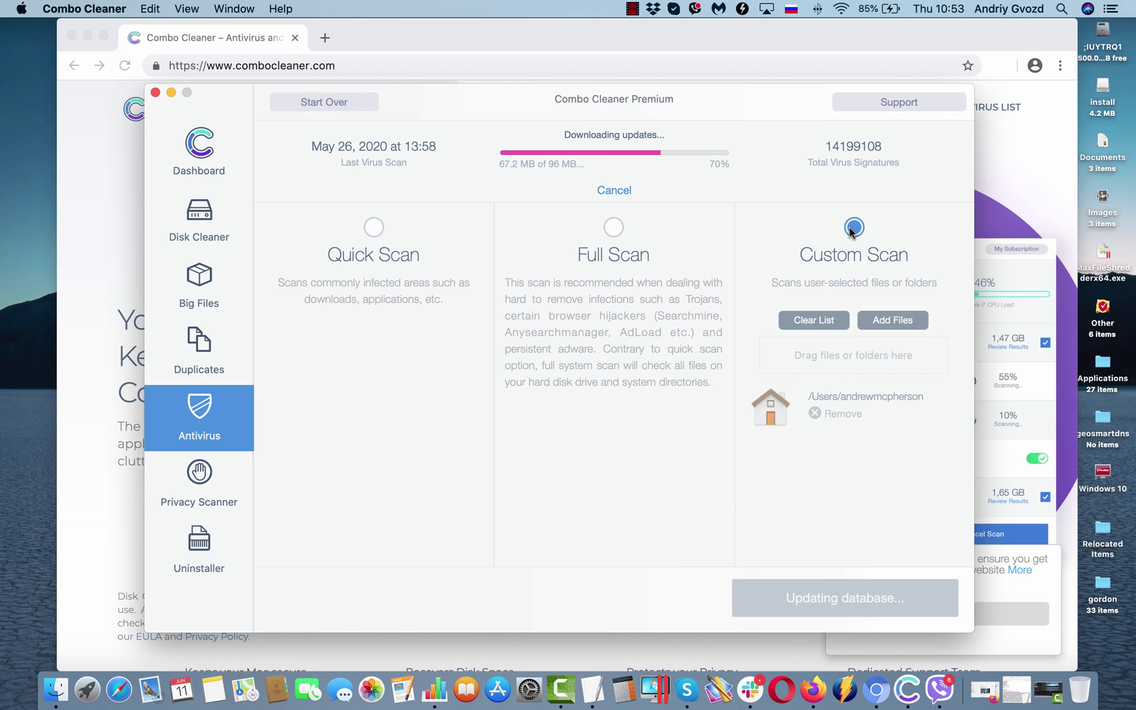
pyautogui.click(615, 230)
pyautogui.click(198, 158)
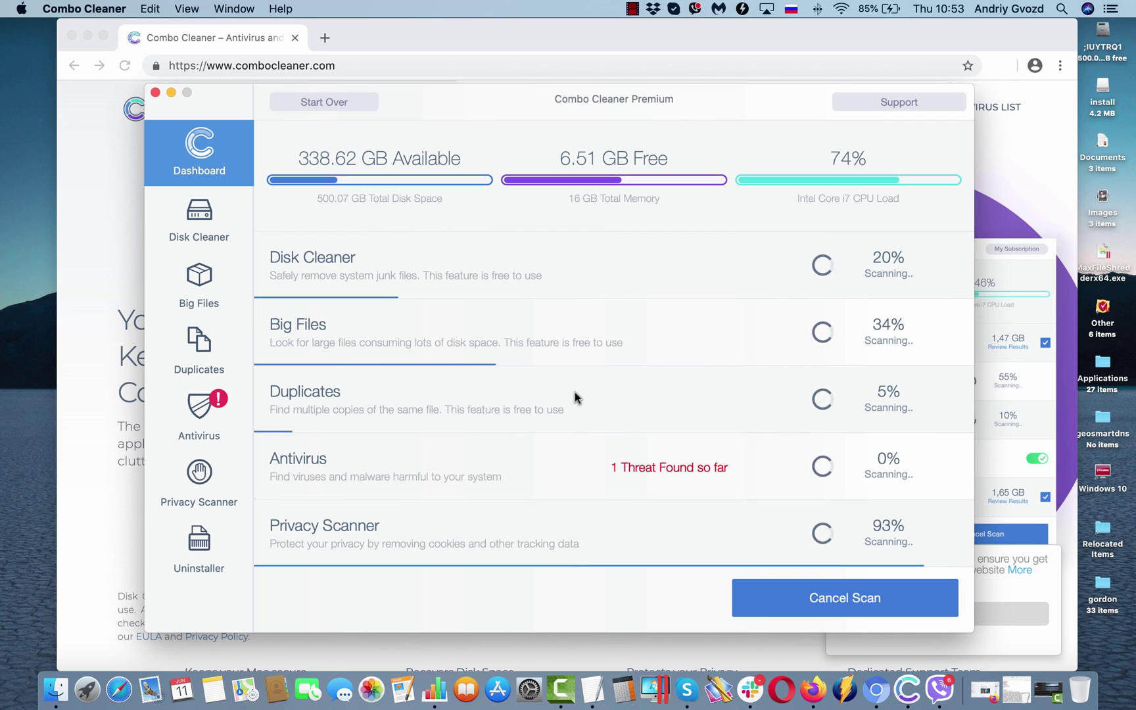
# Open Review Results for the 21 antivirus threats the finished scan found.
pyautogui.click(633, 8)
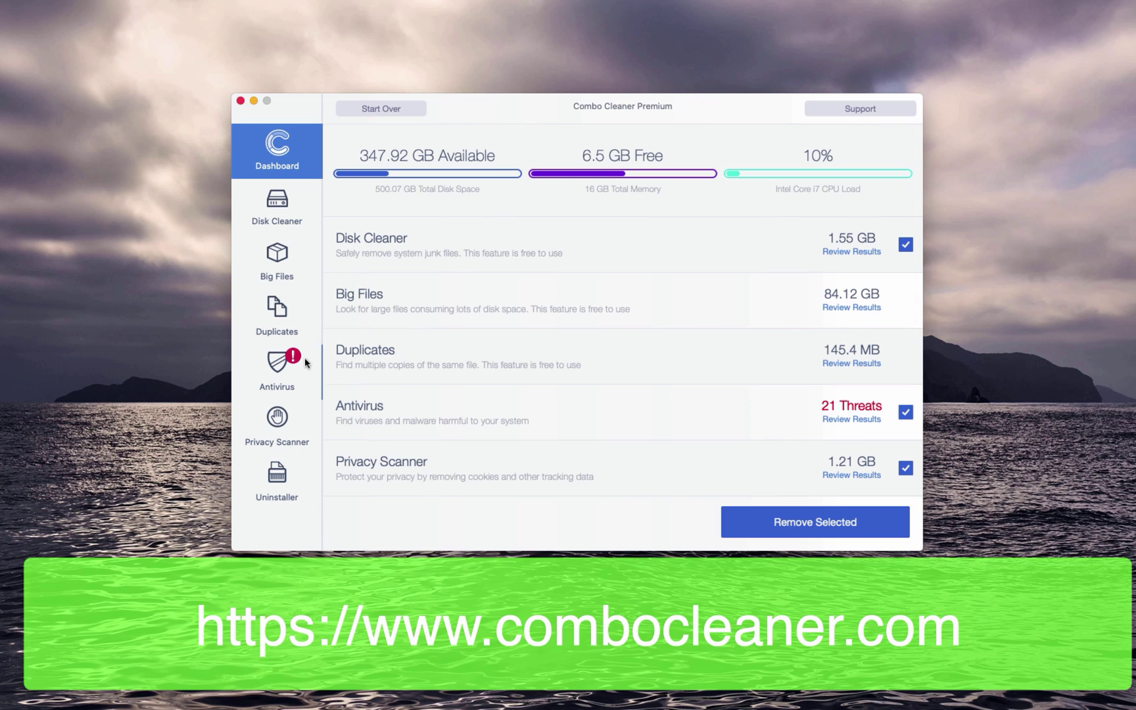
pyautogui.click(854, 423)
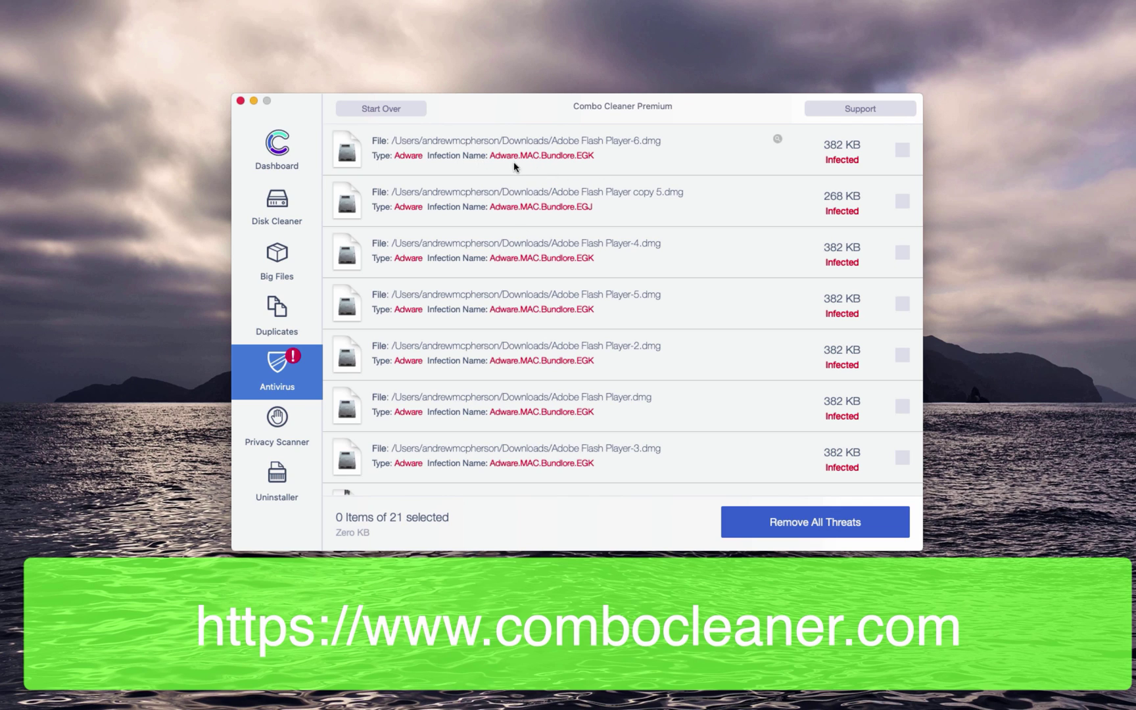
# Locate Adobe Flash Player-6.dmg in Downloads and move it to the Trash.
pyautogui.click(778, 141)
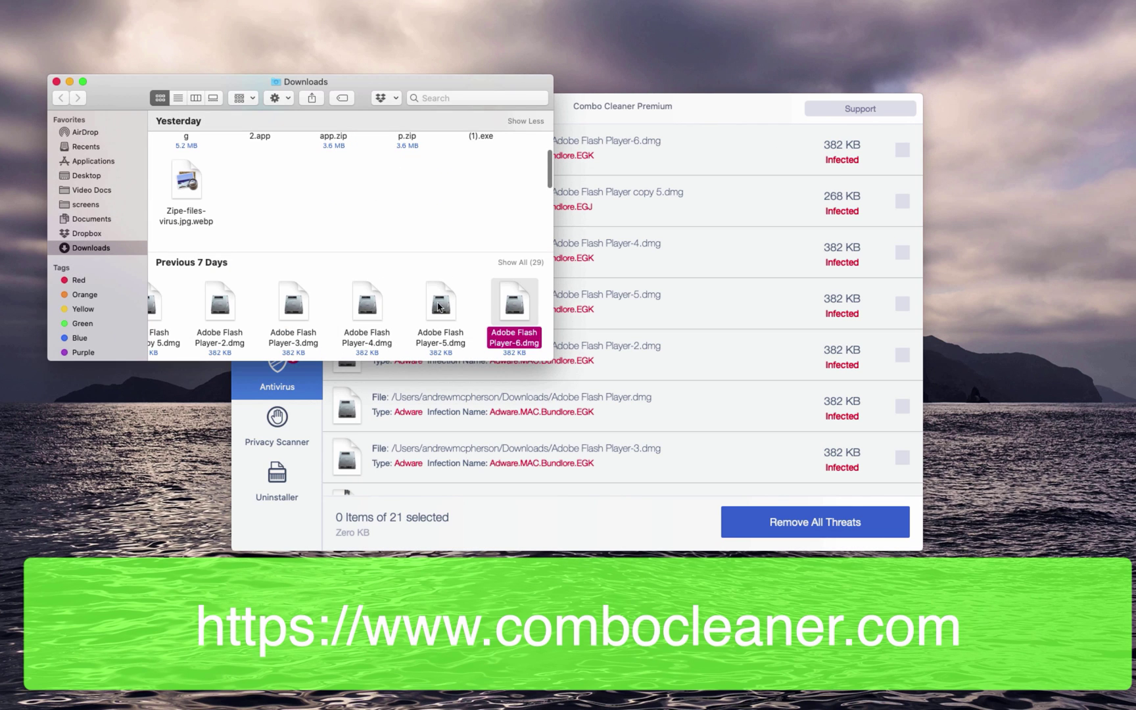
pyautogui.rightClick(519, 305)
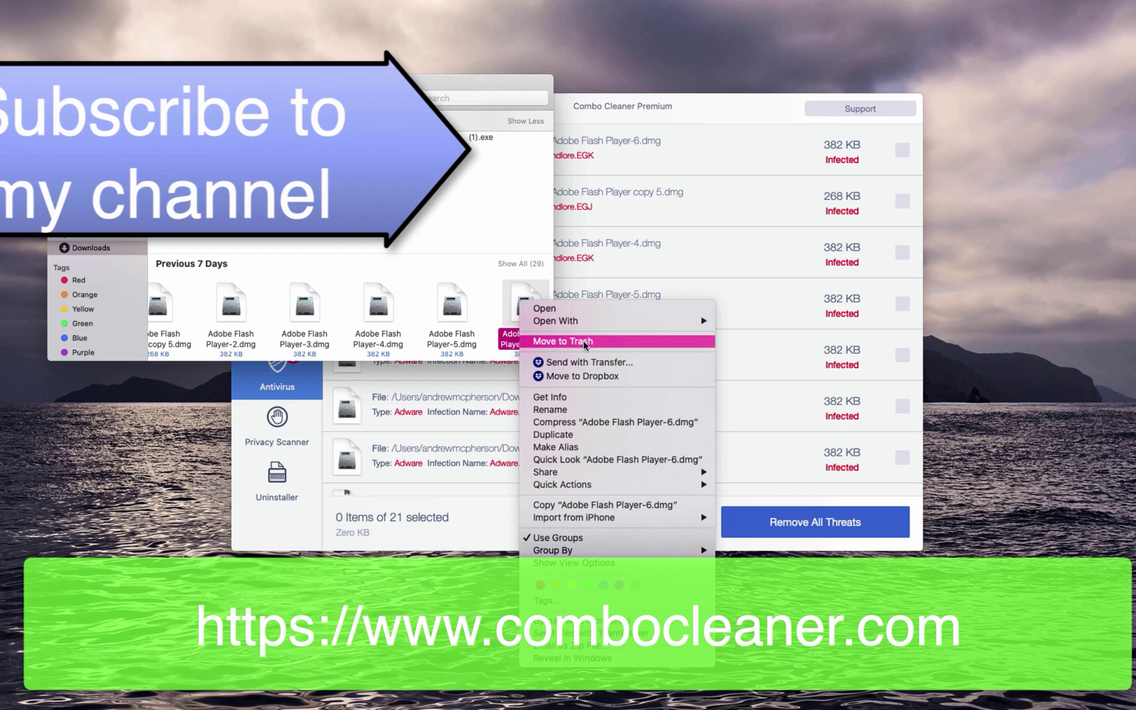
pyautogui.click(584, 342)
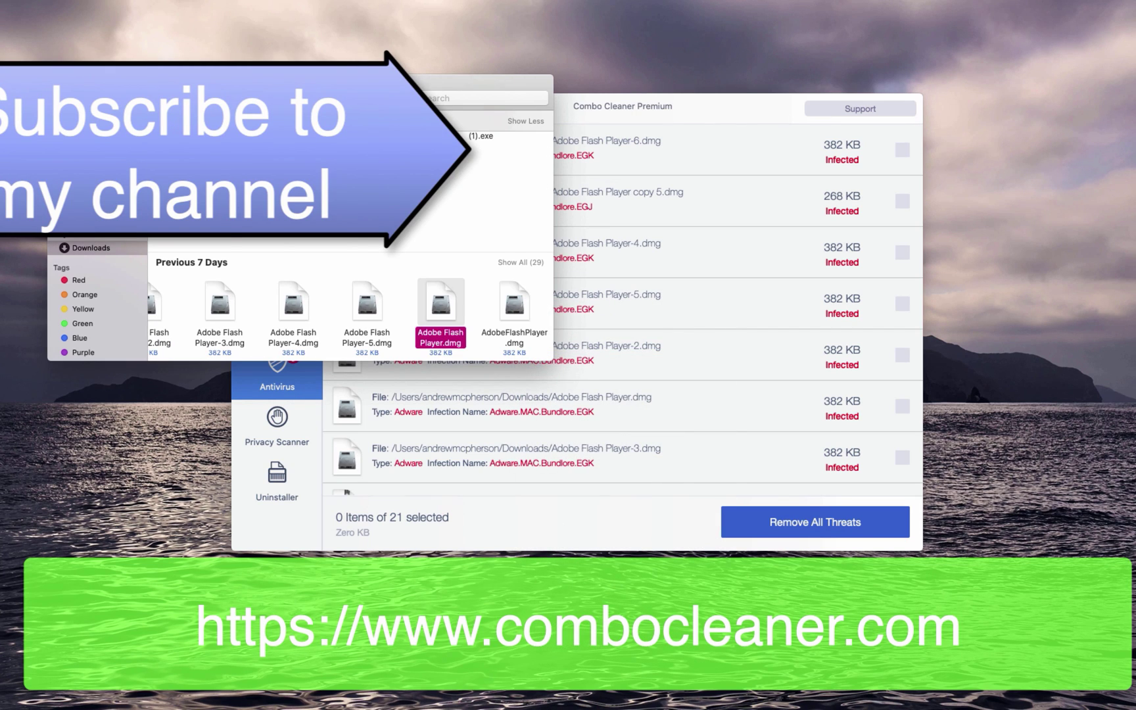
pyautogui.click(648, 221)
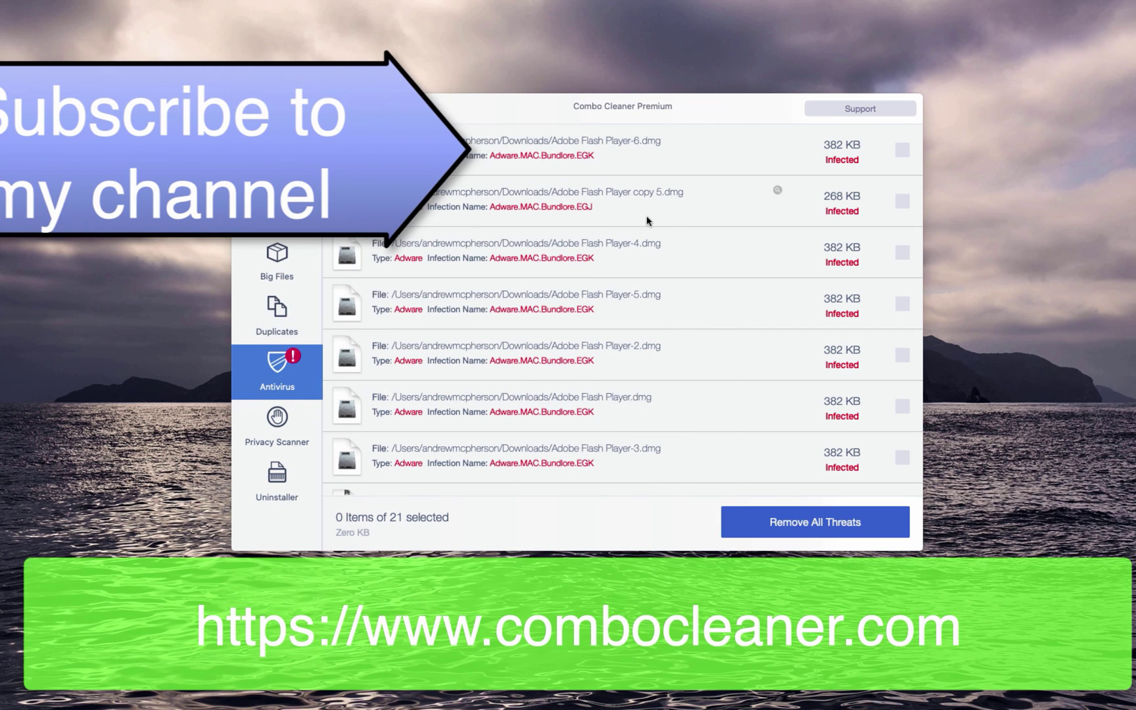
# Trash Adobe Flash Player copy 5.dmg from Downloads and close the Finder window.
pyautogui.click(778, 192)
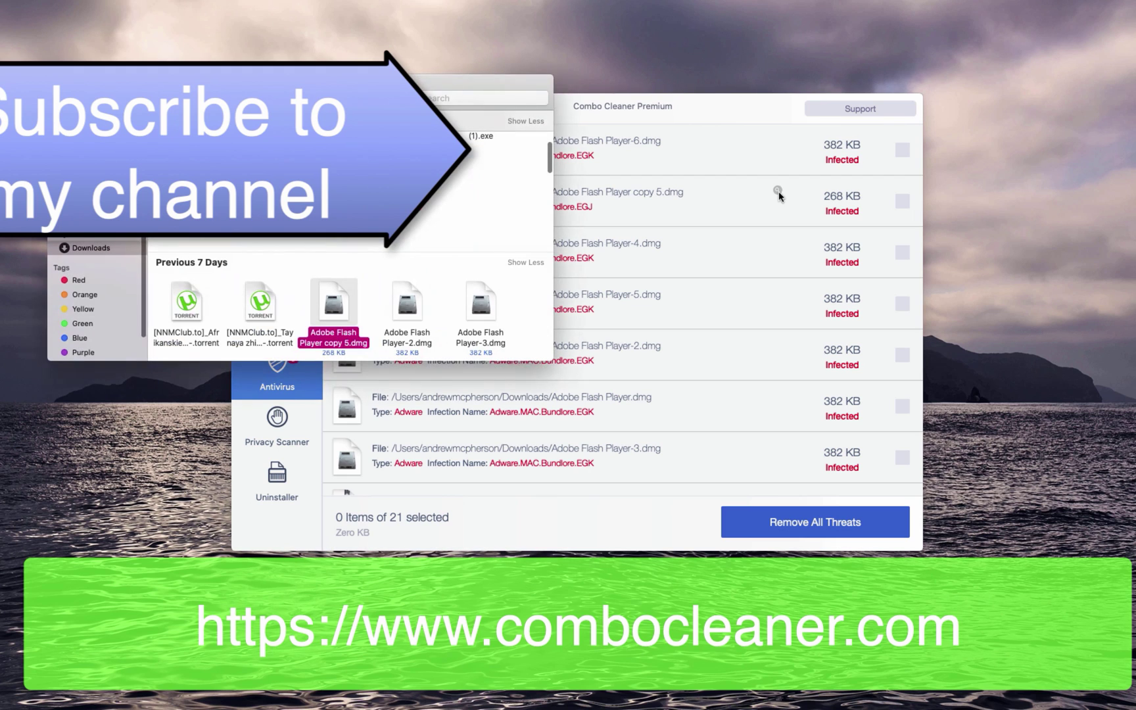
pyautogui.rightClick(337, 311)
pyautogui.click(372, 348)
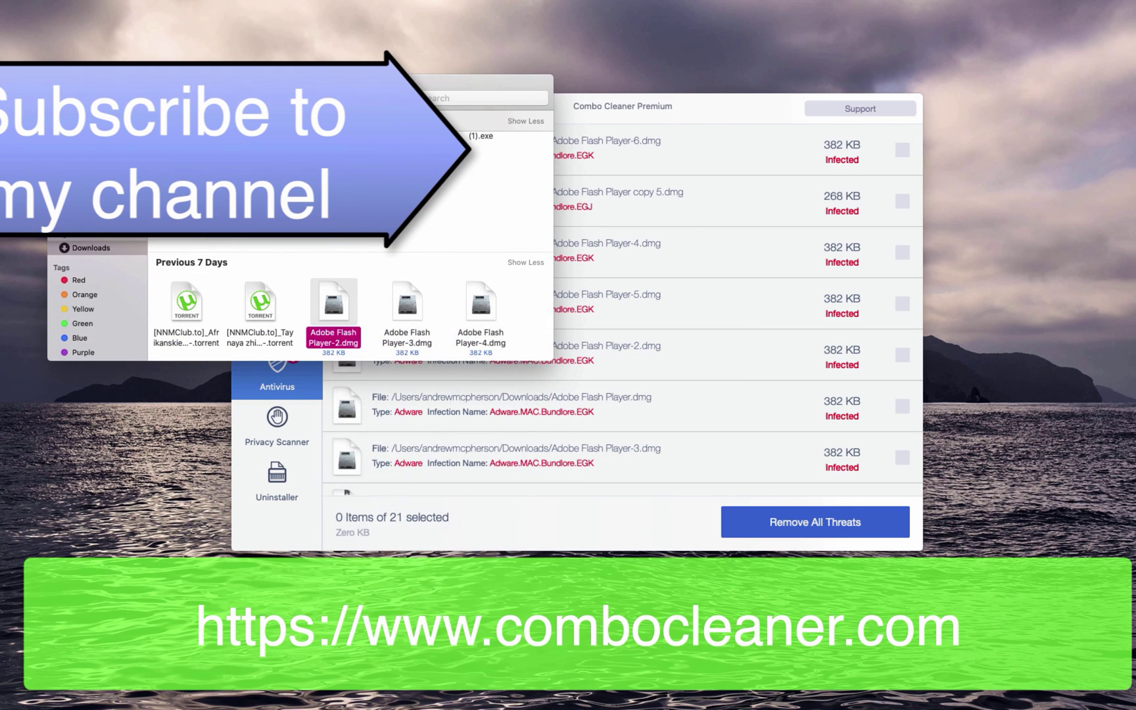
pyautogui.press('super+w')
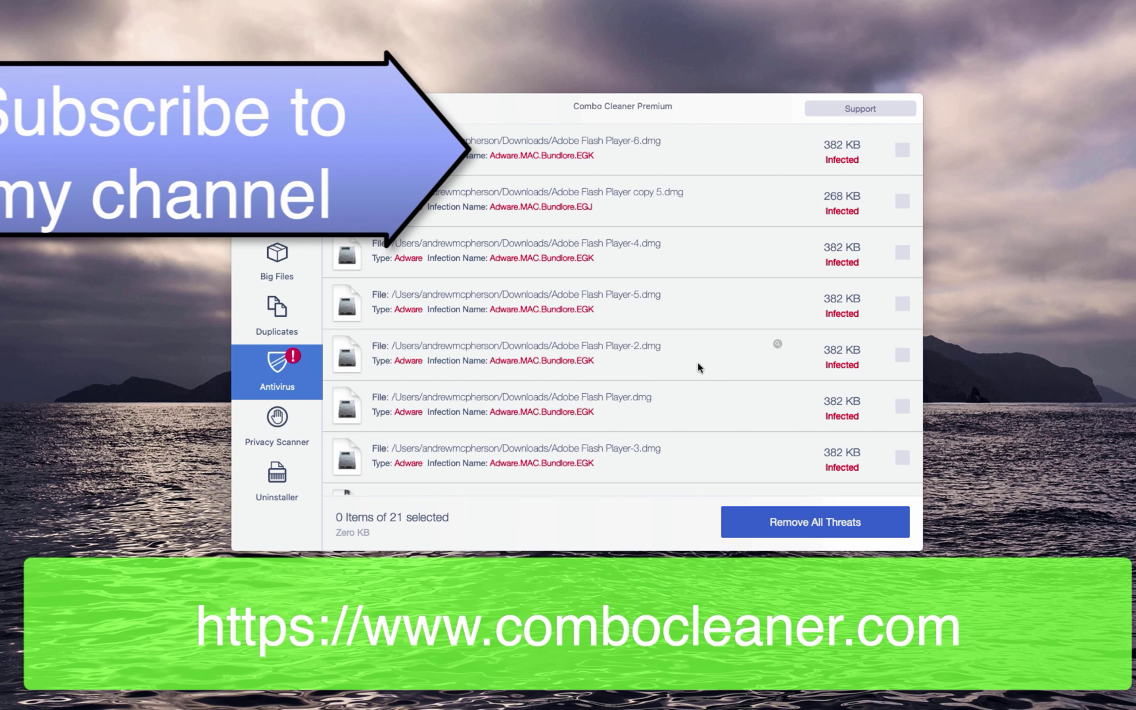
pyautogui.scroll(-2, 698, 366)
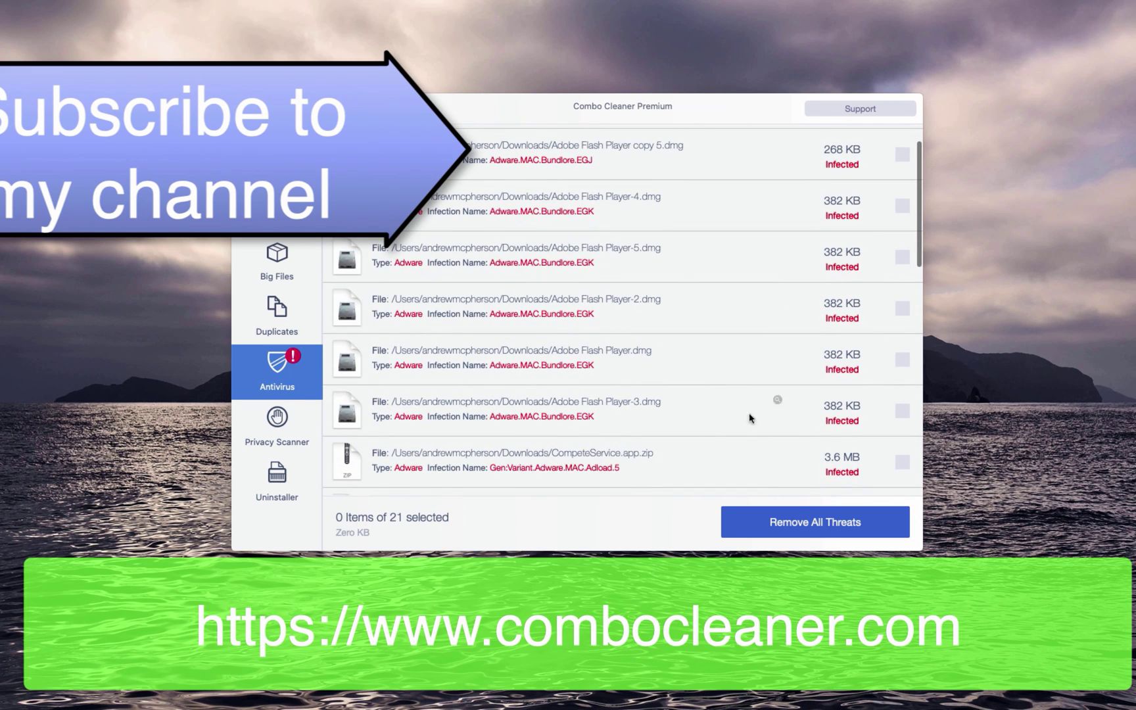